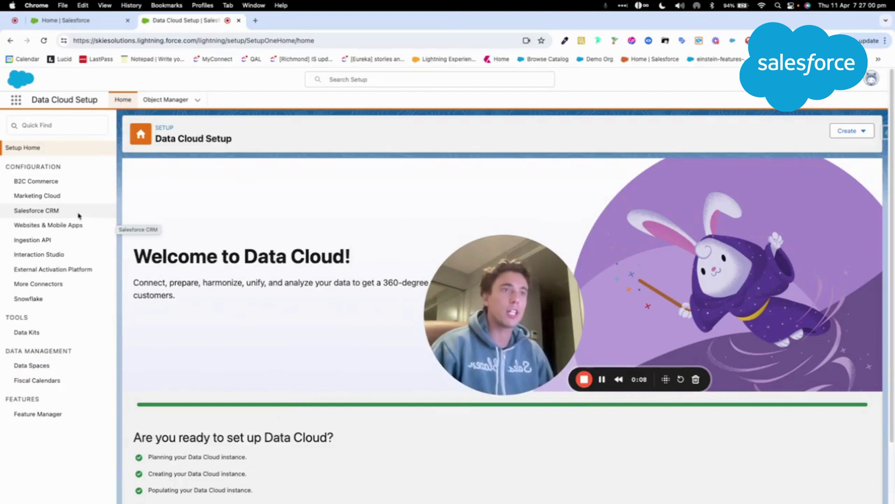
- Open the Salesforce CRM setup page and preview connecting another org, then cancel
left_click(55, 210)
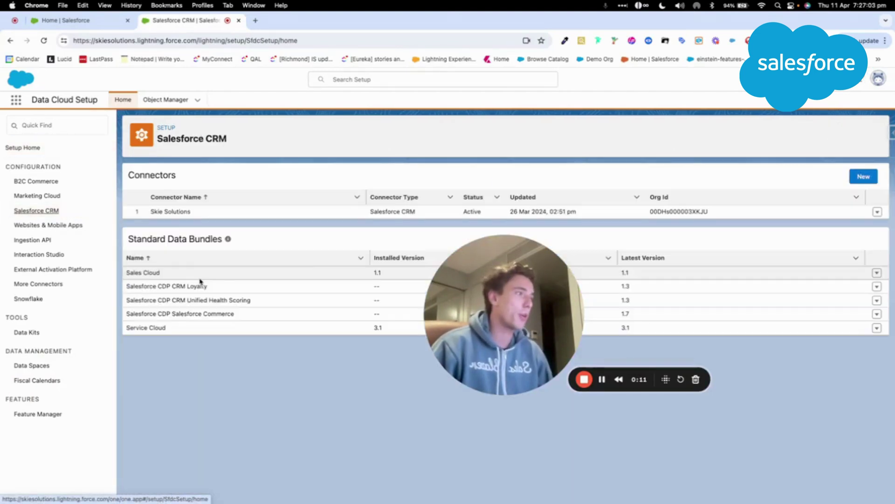
left_click_drag(485, 298, 227, 398)
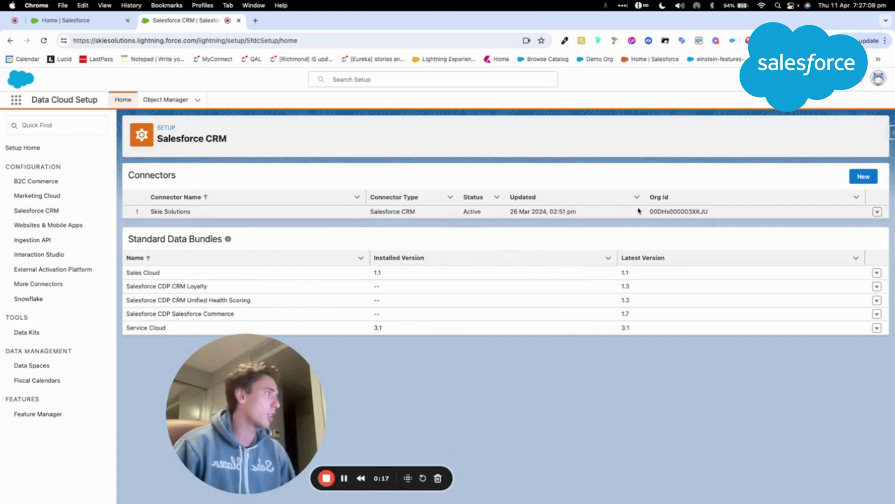
left_click(853, 177)
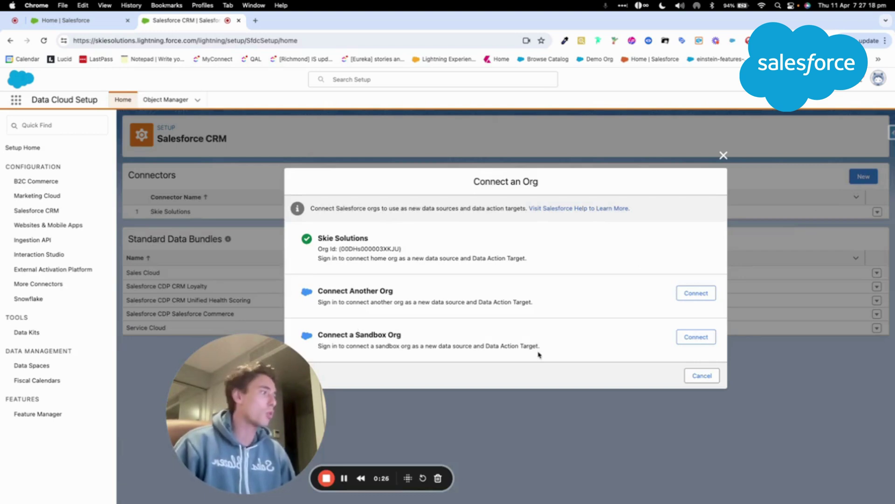
left_click(723, 156)
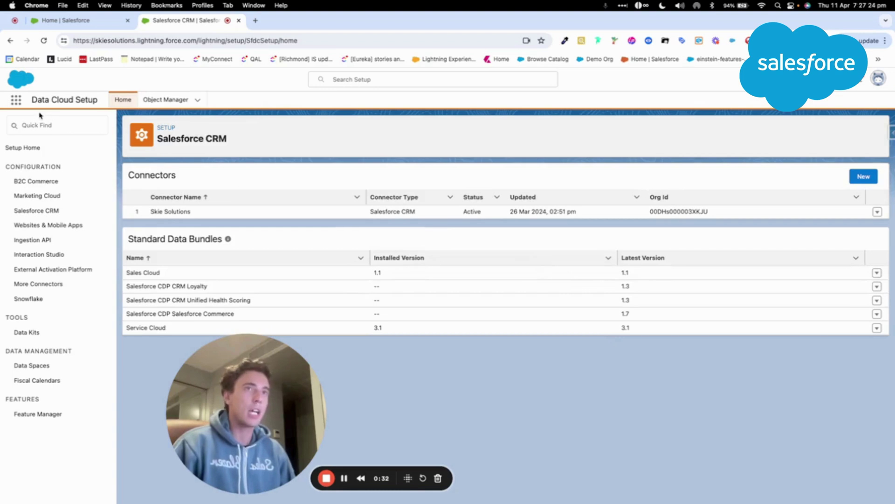
- Switch to the Data Cloud app via the App Launcher search 'da' and open Data Streams
left_click(16, 99)
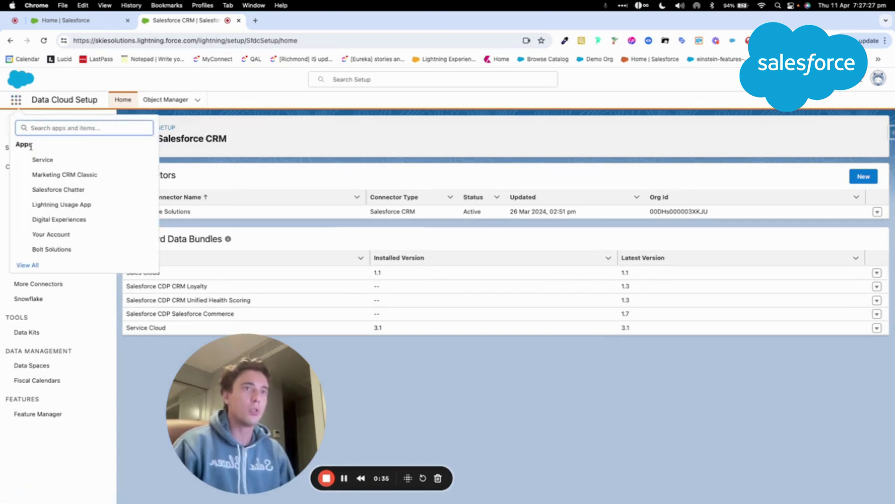
type("da")
left_click(38, 161)
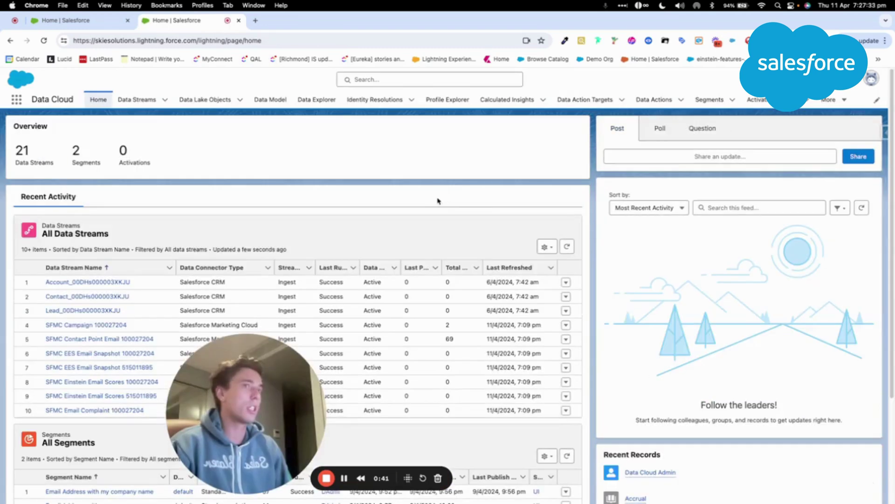
left_click(131, 103)
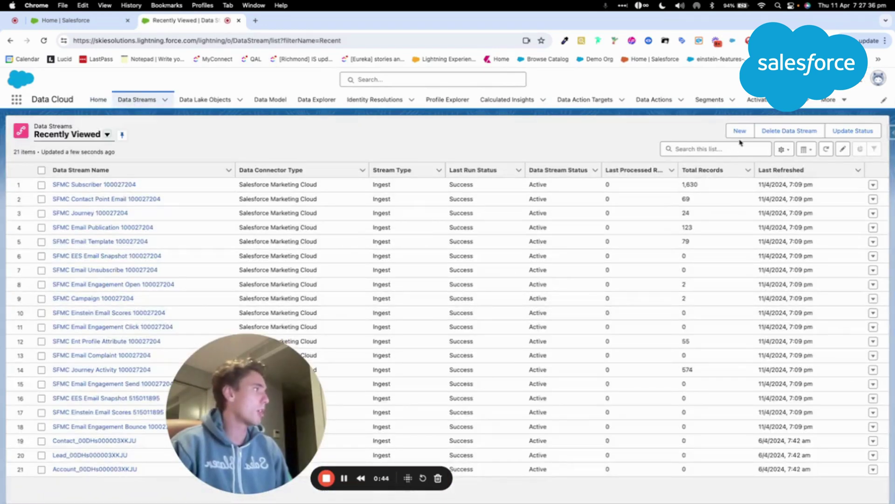
left_click(280, 109)
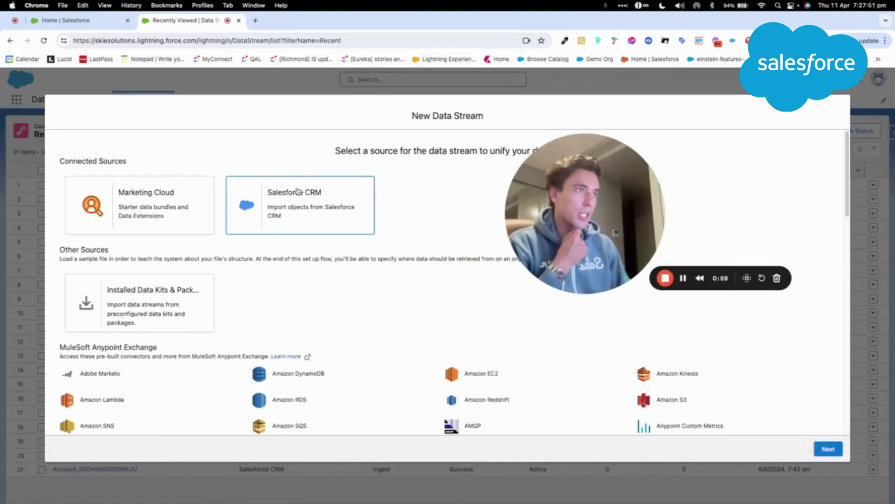
- Pick Salesforce CRM as the source and compare the Sales and Service bundles, choosing Sales
left_click(297, 191)
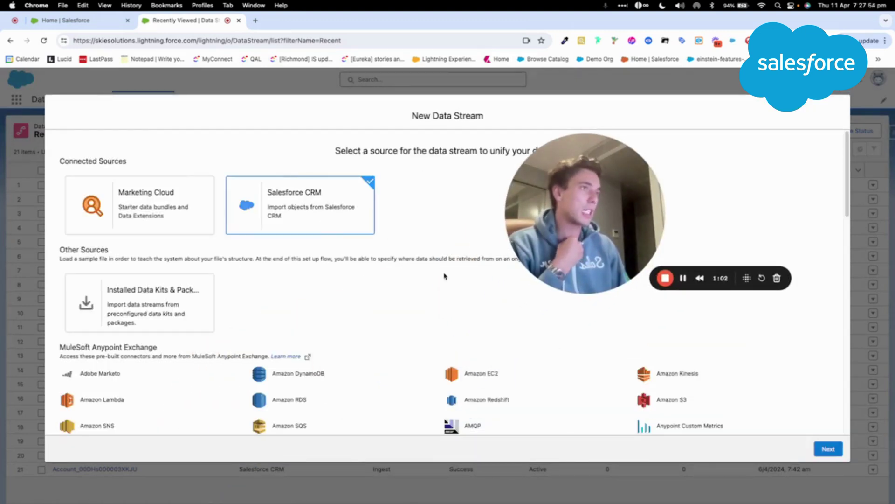
left_click(828, 449)
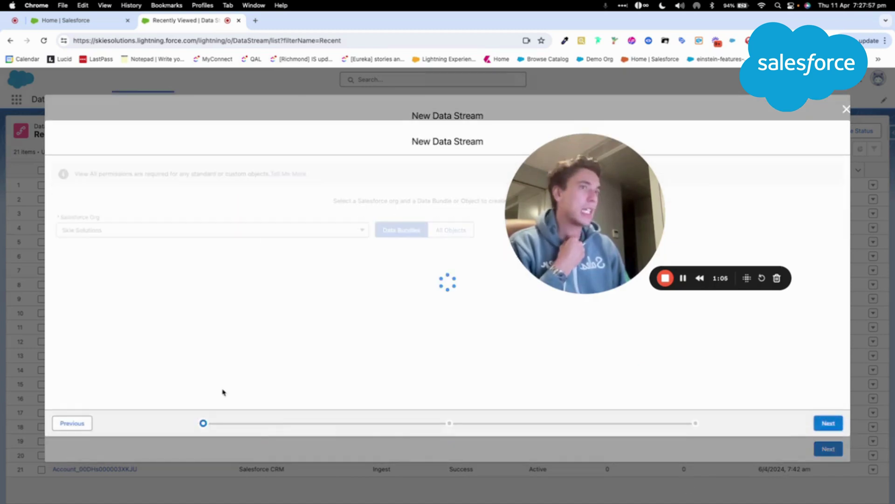
left_click_drag(528, 219, 633, 151)
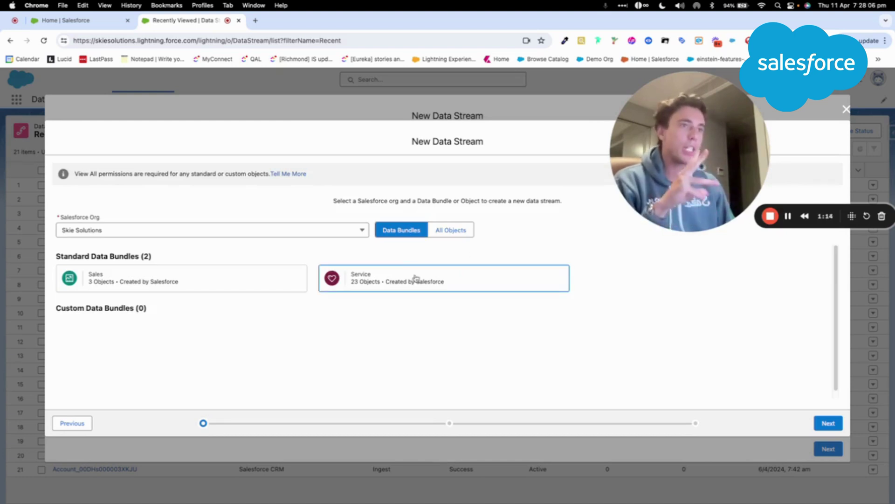
left_click(237, 279)
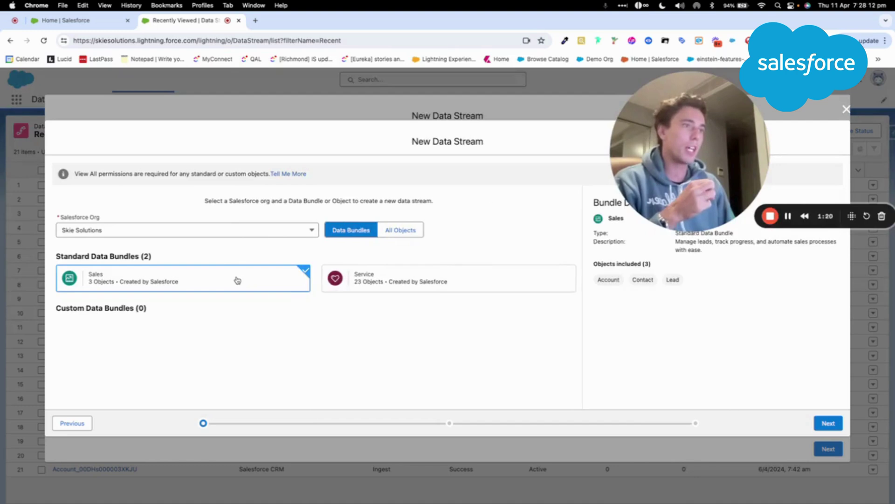
left_click(339, 283)
left_click(286, 283)
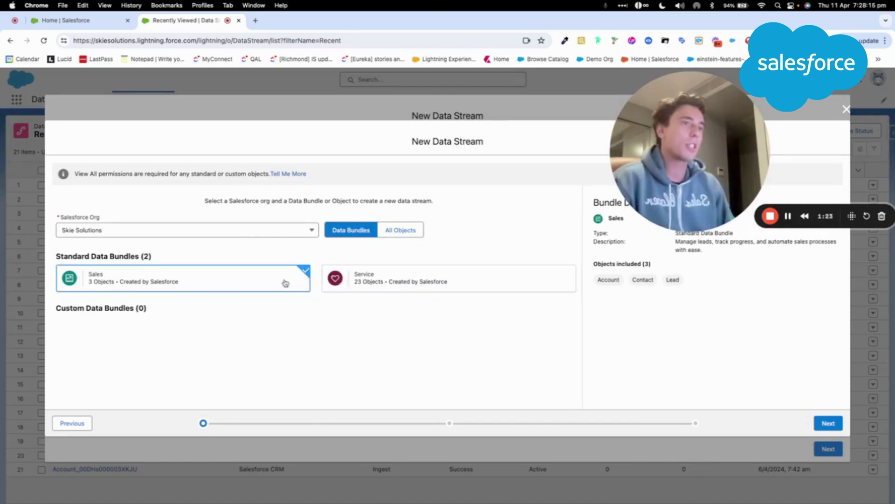
left_click(379, 276)
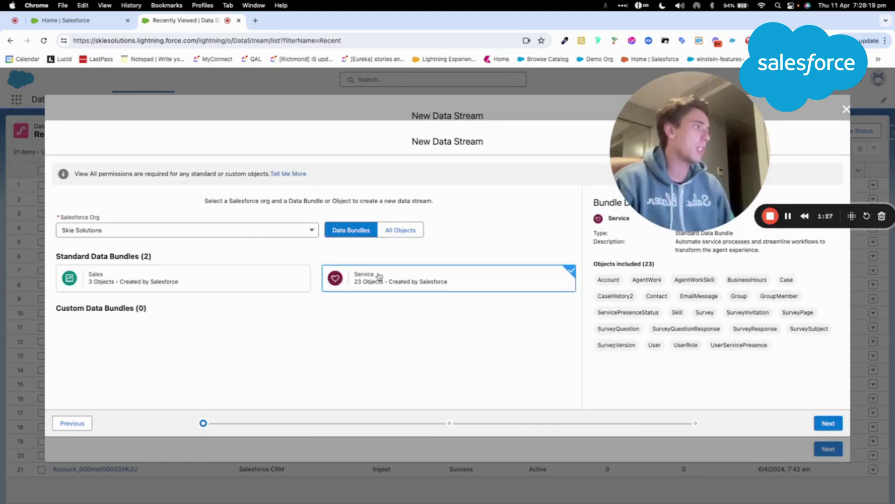
left_click(286, 281)
- Peek at the All Objects list, then continue with the Sales bundle to field review
left_click(829, 422)
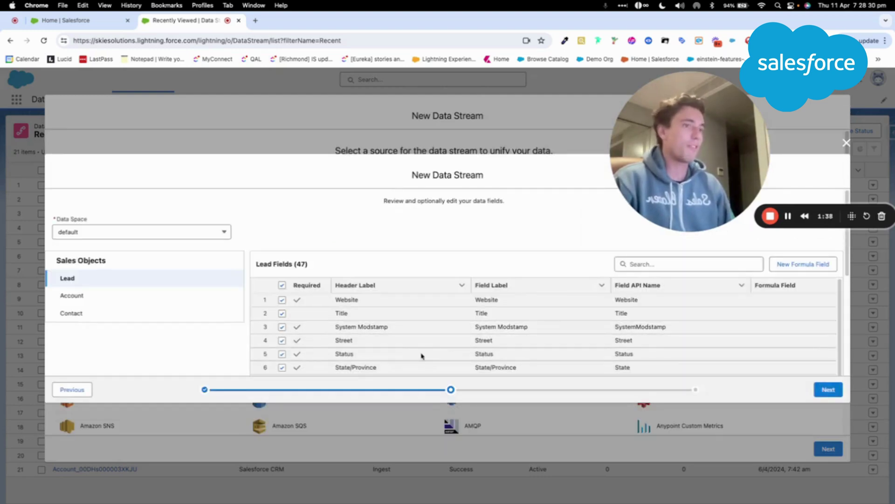
left_click(72, 389)
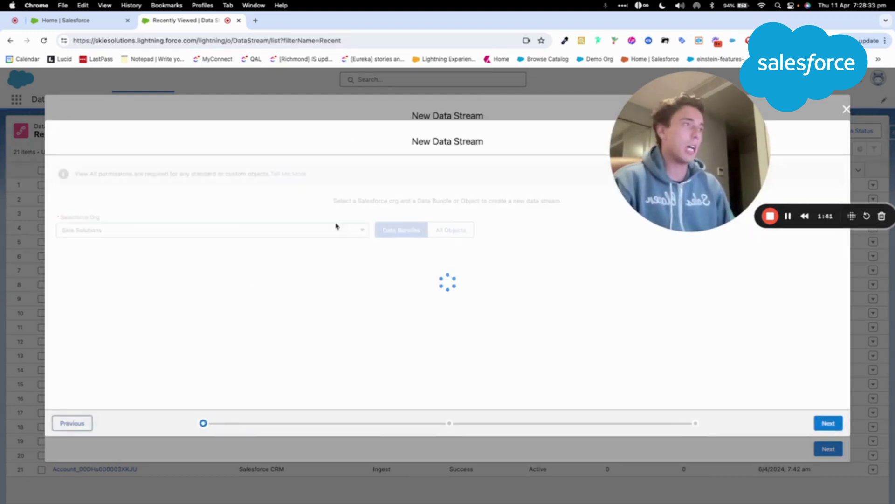
left_click(447, 230)
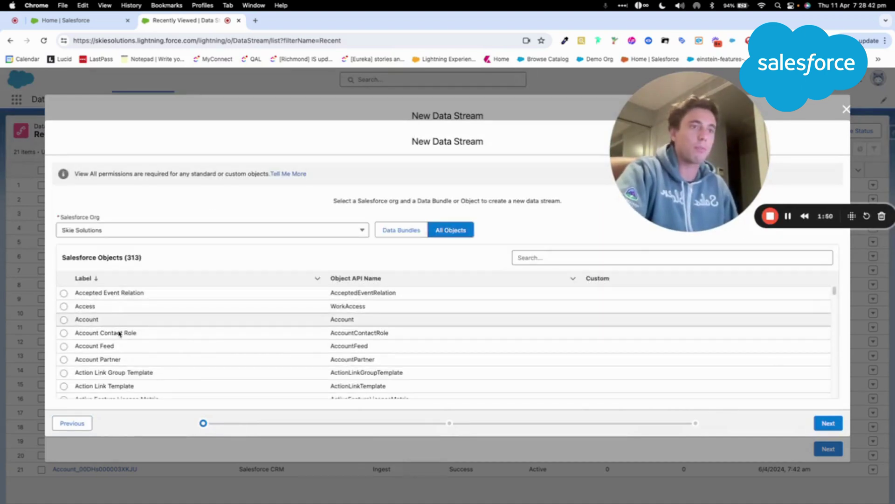
left_click(380, 233)
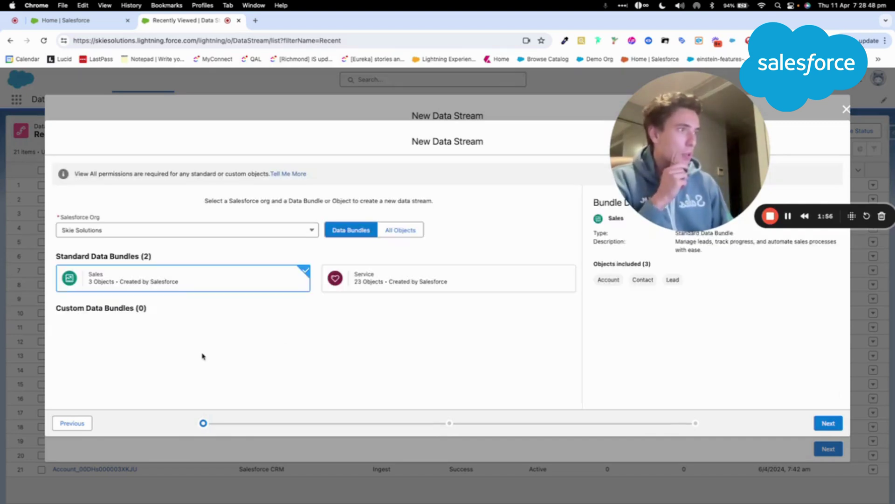
left_click(828, 423)
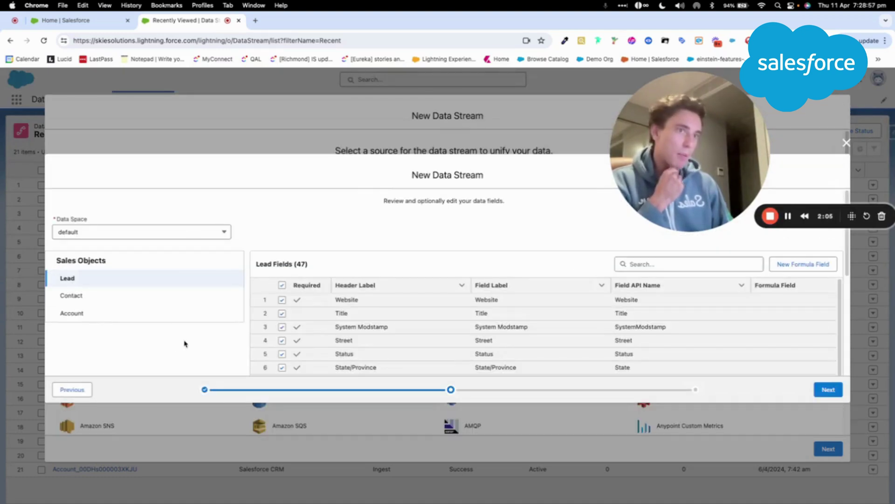
- Check the Contact and Account fields after Lead, then continue toward deployment
left_click(168, 294)
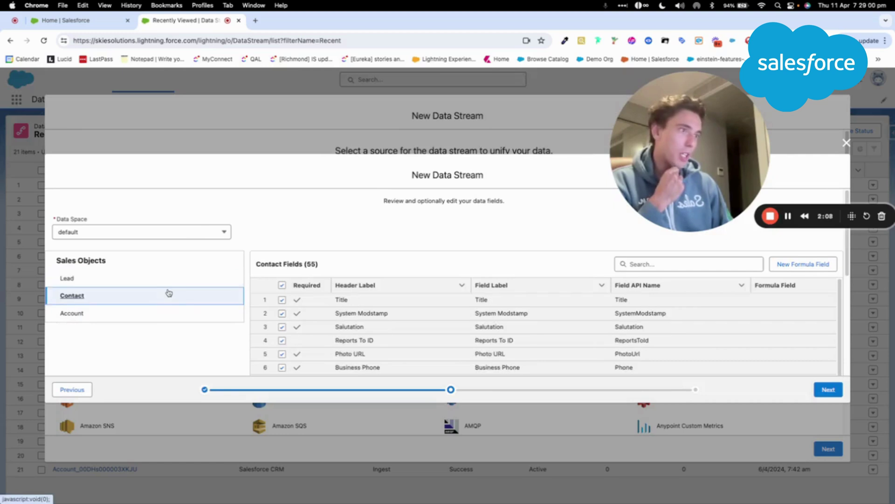
left_click(167, 310)
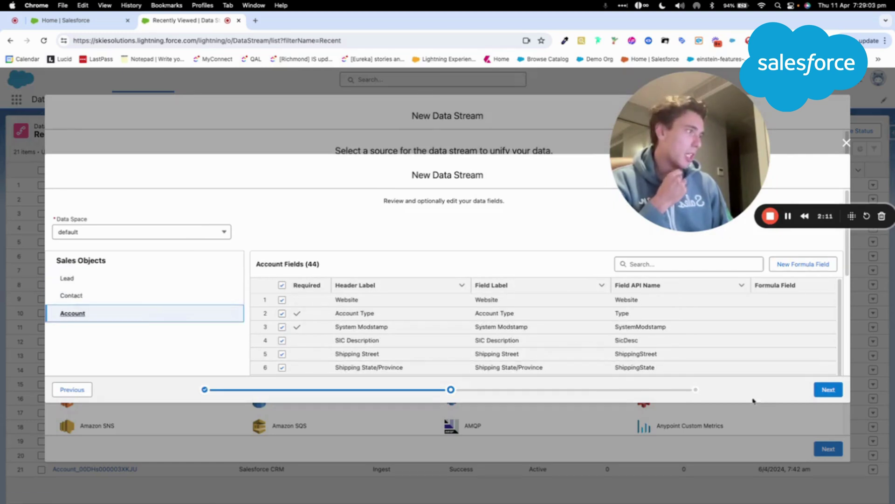
left_click(818, 395)
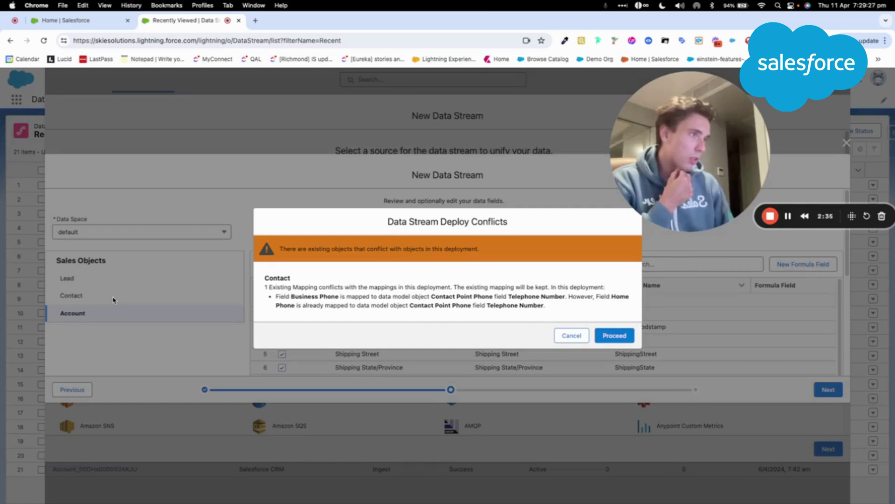
- Accept the Contact phone conflict and deploy the Lead, Contact and Account streams
left_click(608, 336)
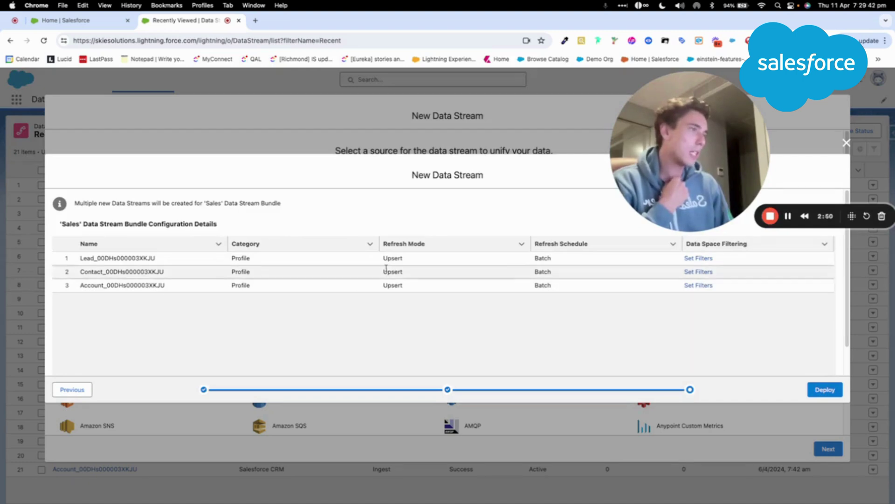
left_click(822, 393)
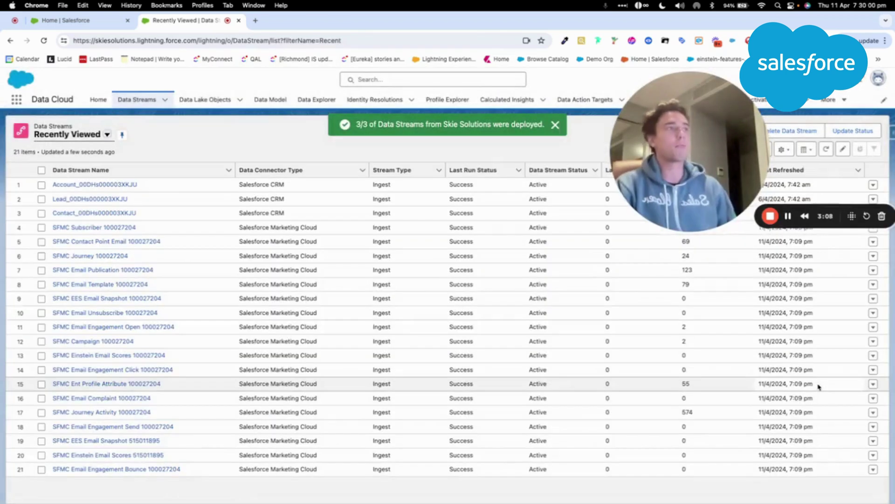
- Start another Salesforce CRM data stream using the Service bundle
left_click_drag(682, 154, 541, 302)
left_click(740, 131)
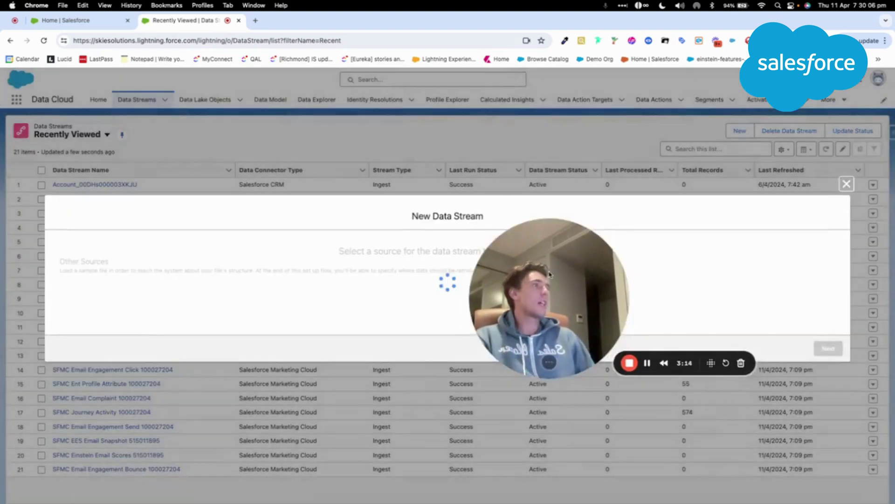
left_click_drag(529, 265, 742, 117)
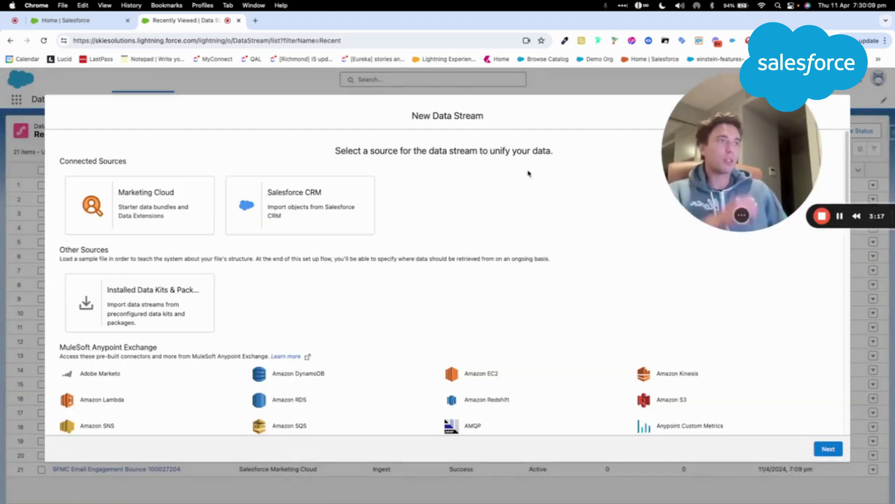
left_click(339, 194)
left_click(816, 455)
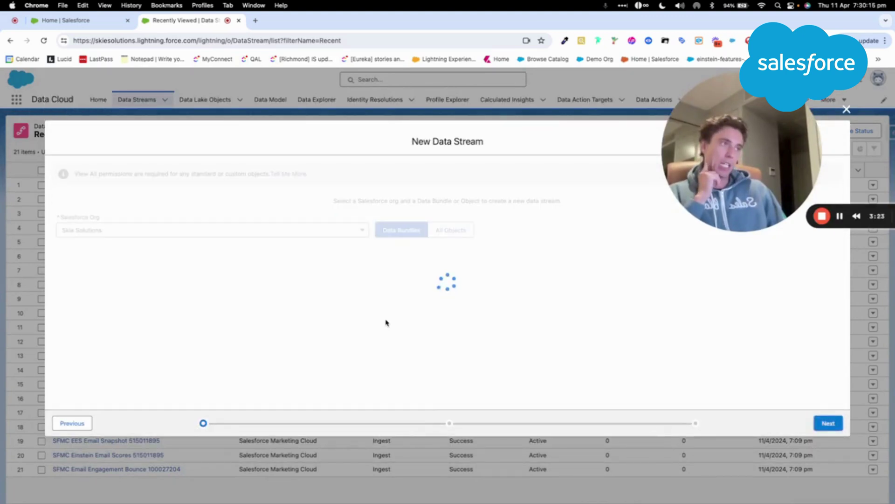
left_click(387, 278)
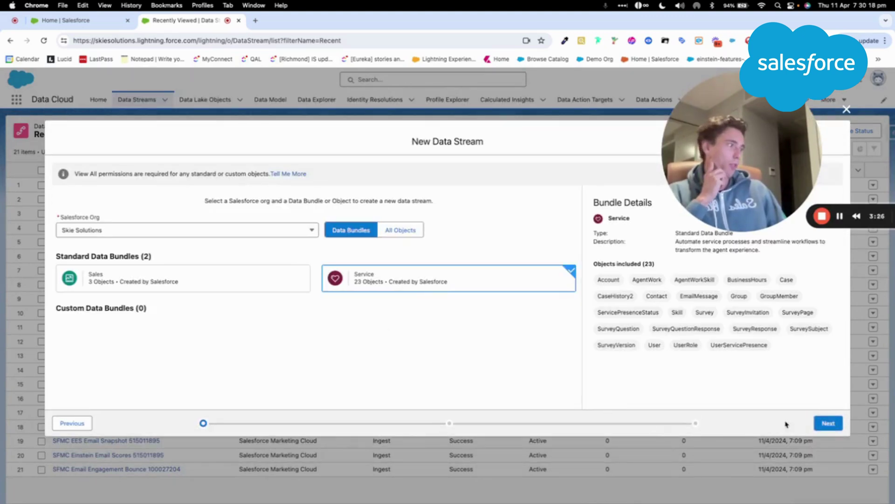
left_click(822, 426)
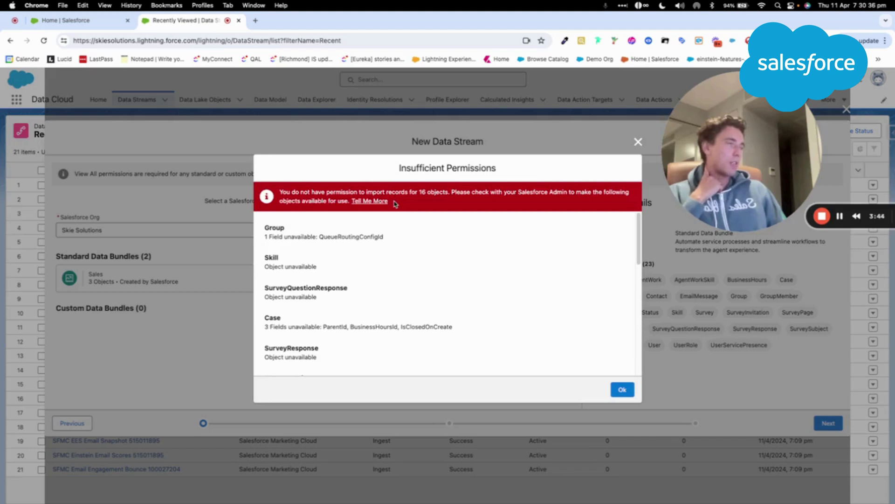
- Dismiss the insufficient permissions warning and discard the new data stream
left_click(622, 390)
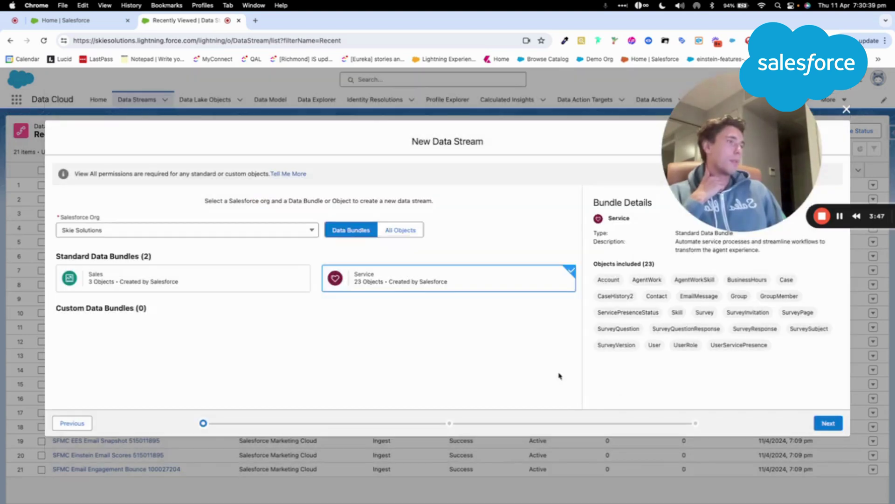
left_click_drag(693, 201, 491, 354)
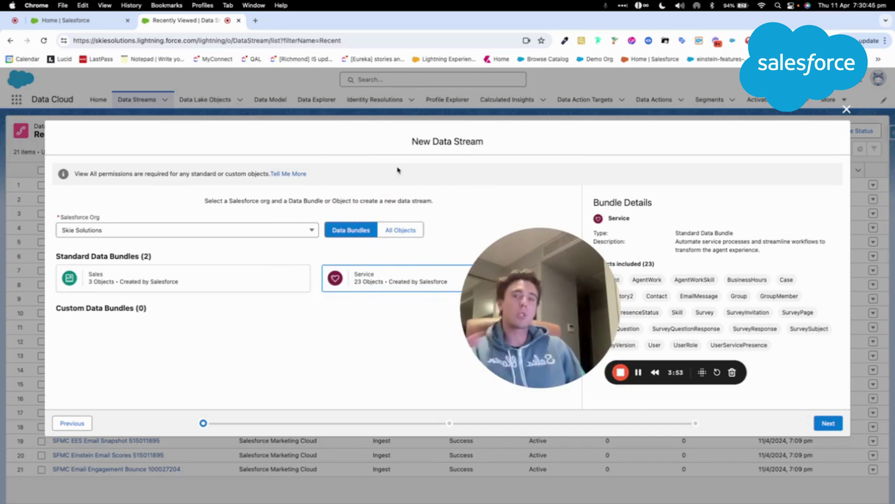
left_click(845, 110)
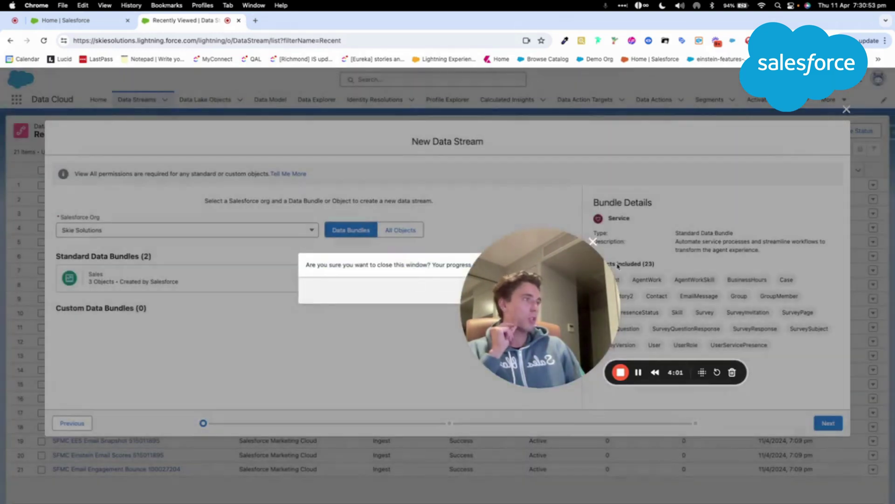
left_click_drag(618, 265, 664, 352)
left_click(573, 290)
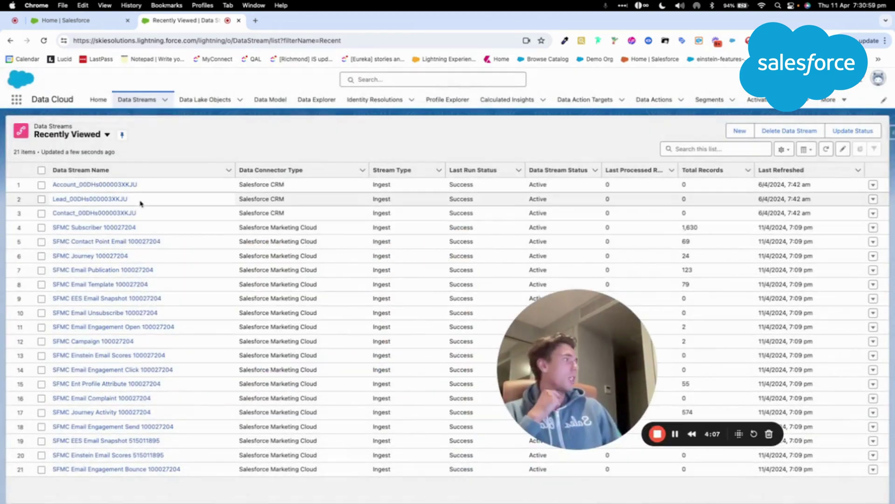
- Open the Contact_00DHs000003XKJU record from the Recently Viewed data streams
left_click(103, 213)
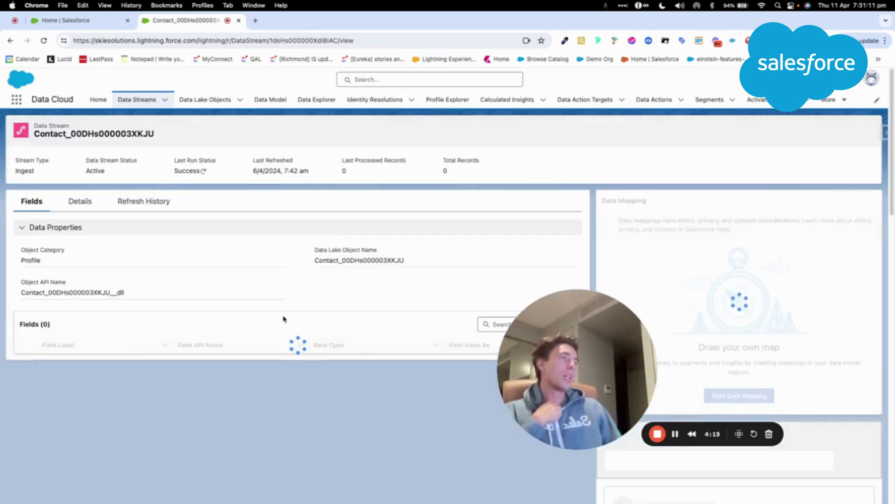
left_click_drag(420, 375, 540, 398)
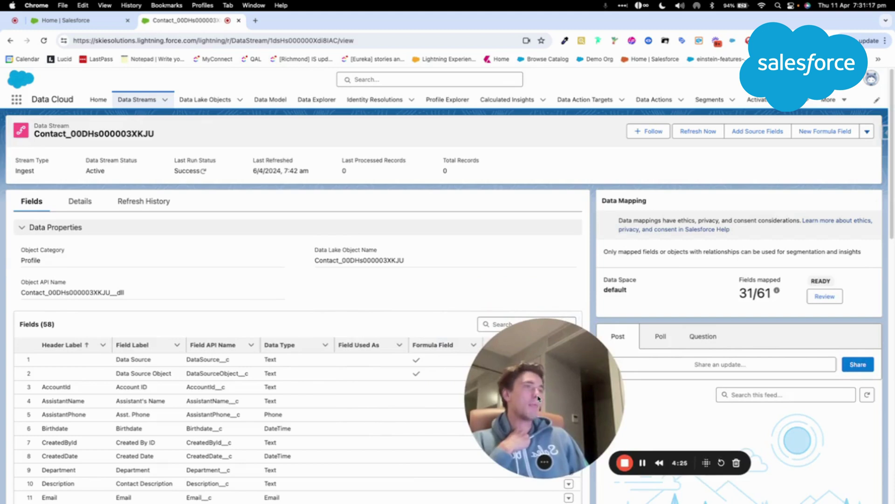
- Review the Contact stream's mappings to Account Contact, Contact Point, Individual and Lead, and save them
left_click(834, 302)
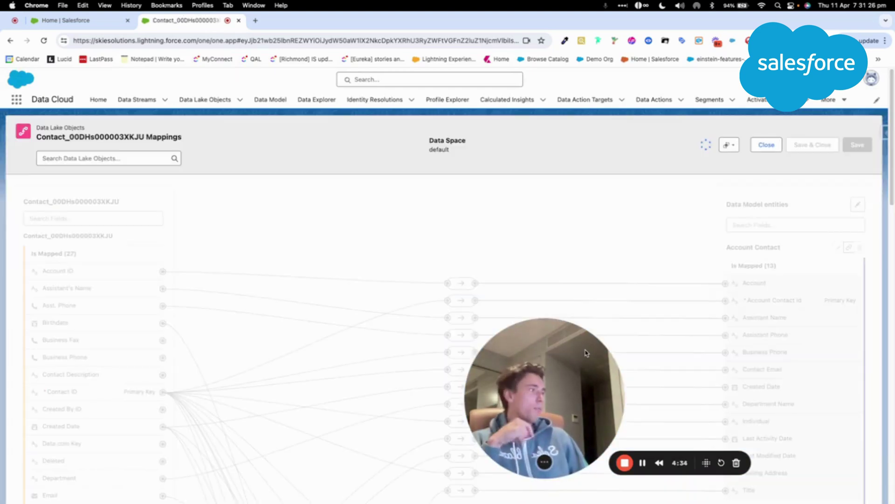
left_click_drag(587, 362, 425, 117)
scroll(104, 336, "down", 10)
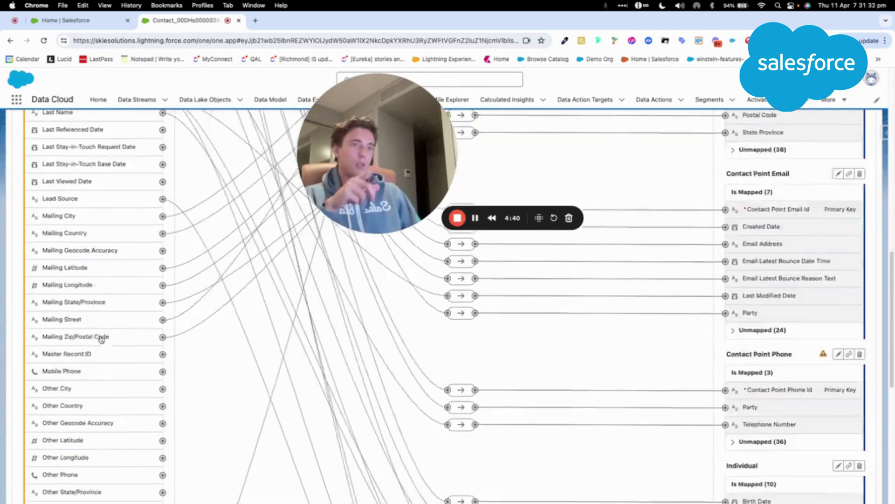
scroll(100, 339, "up", 15)
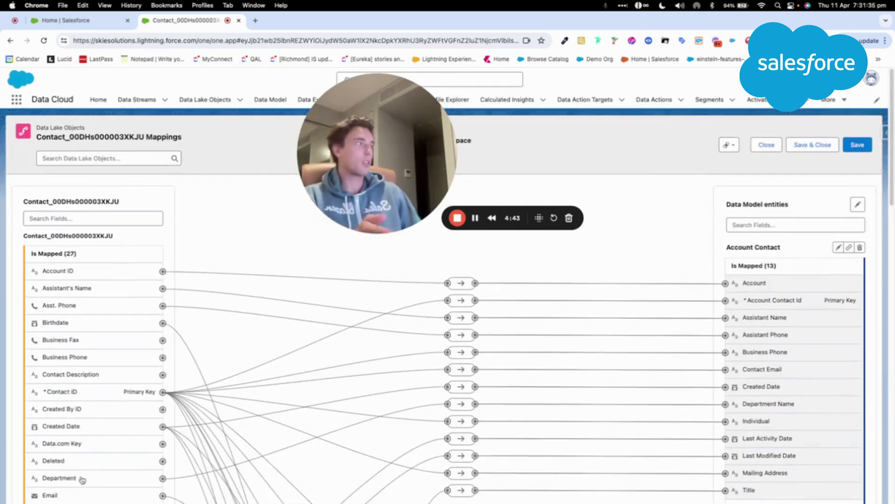
scroll(788, 287, "down", 10)
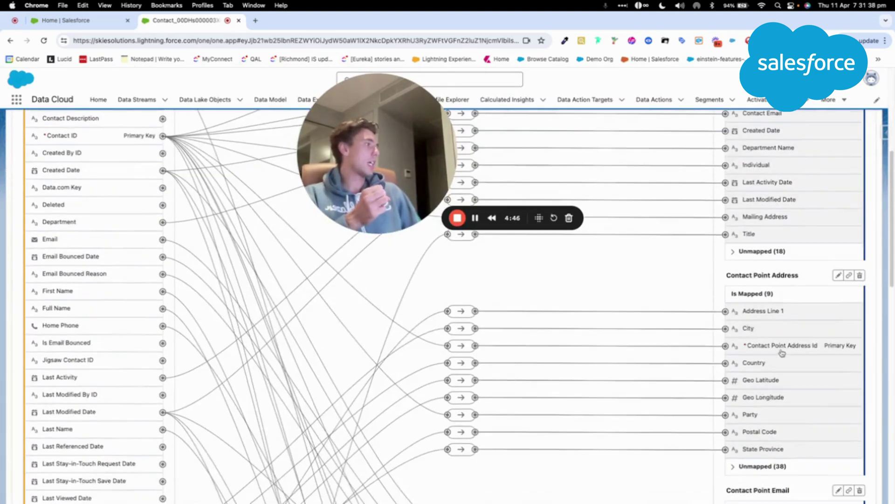
scroll(782, 353, "down", 7)
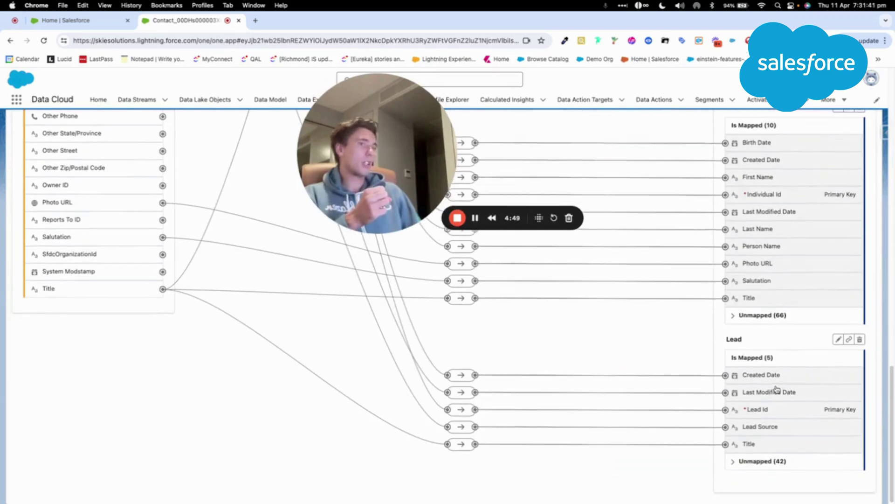
scroll(744, 420, "up", 3)
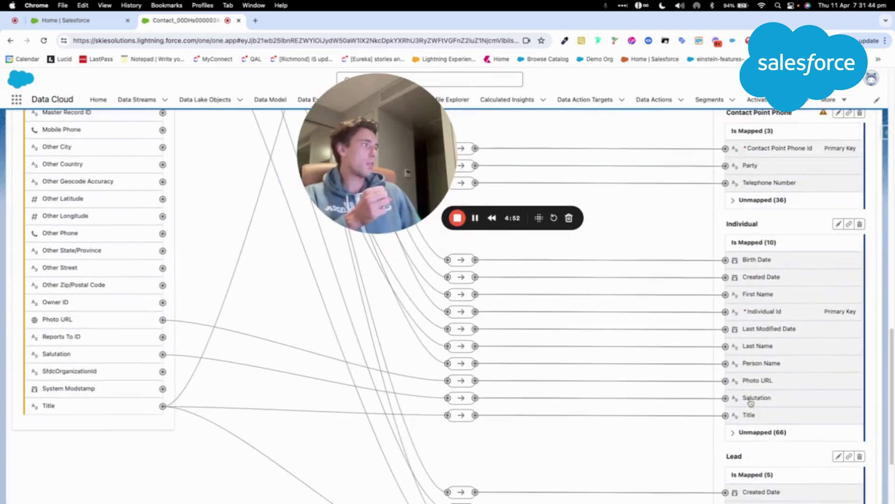
scroll(746, 350, "up", 8)
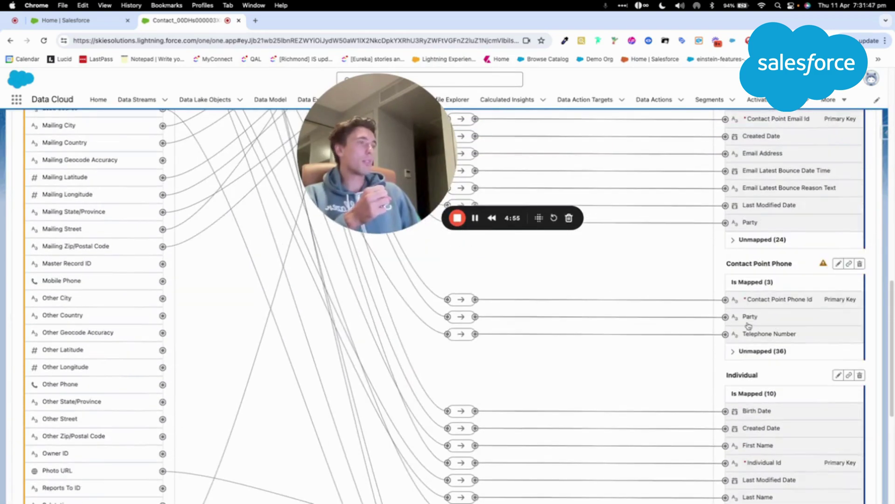
scroll(748, 326, "up", 1)
scroll(748, 326, "up", 4)
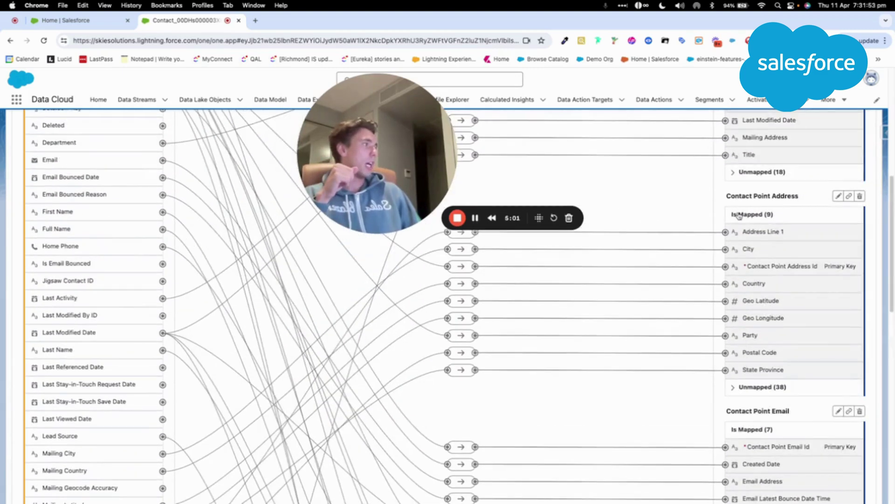
scroll(745, 353, "up", 1)
scroll(745, 353, "up", 10)
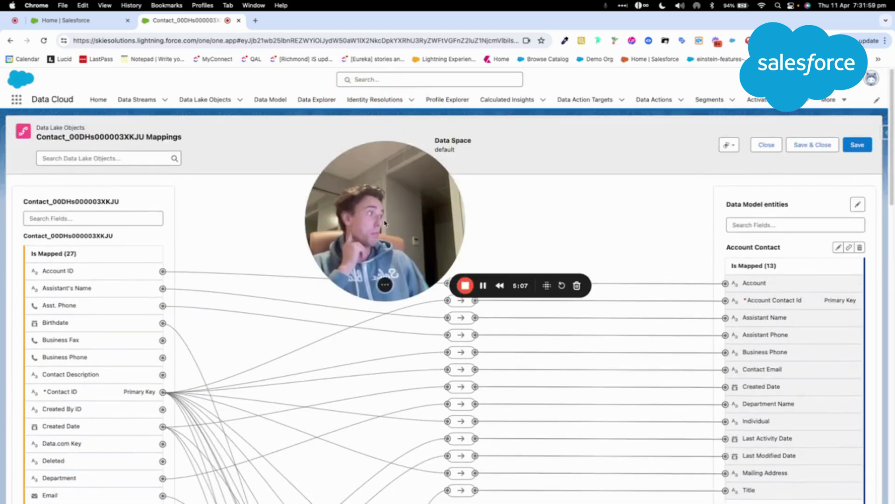
left_click(854, 148)
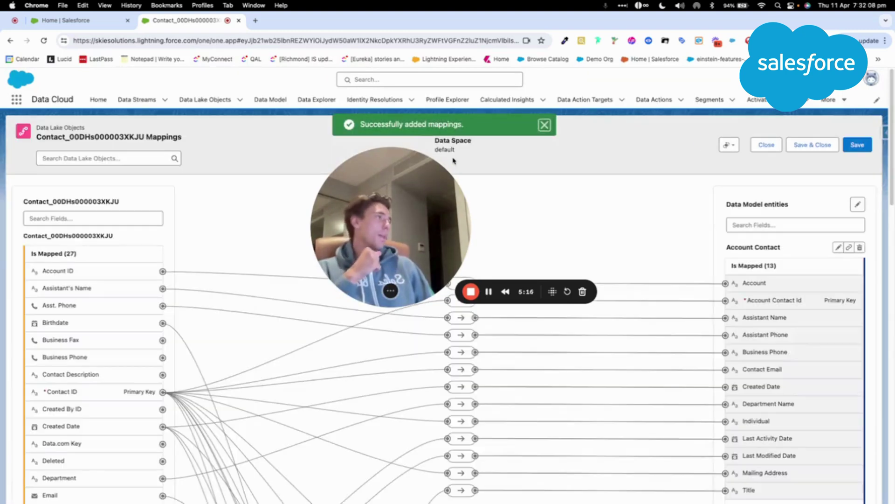
left_click(542, 125)
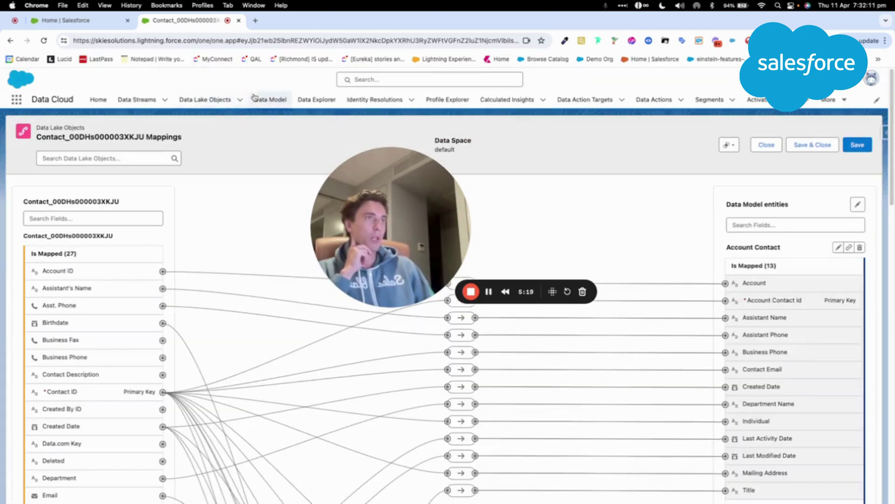
- Open Account_00DHs000003XKJU, review and save its field mappings, then close the editor
left_click(137, 99)
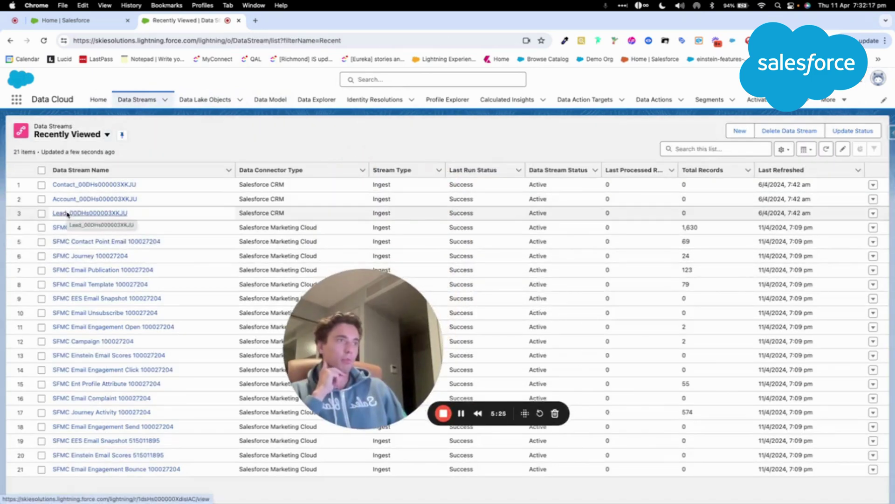
left_click(72, 199)
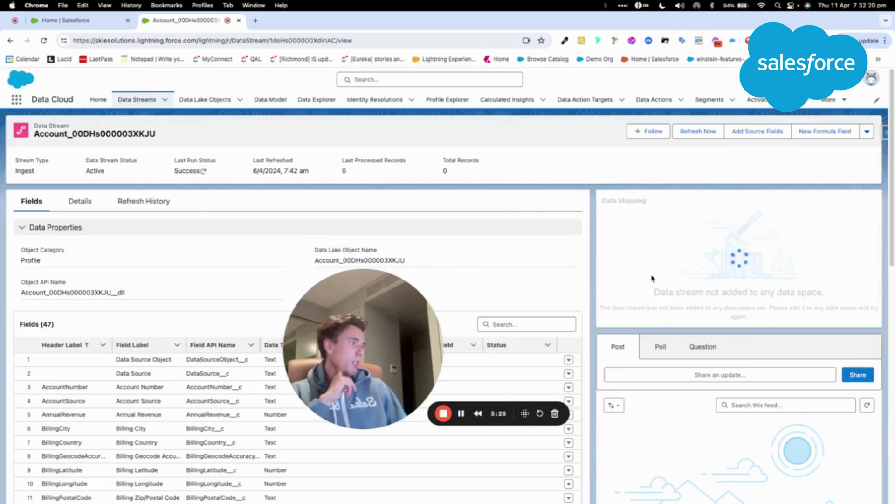
left_click(824, 297)
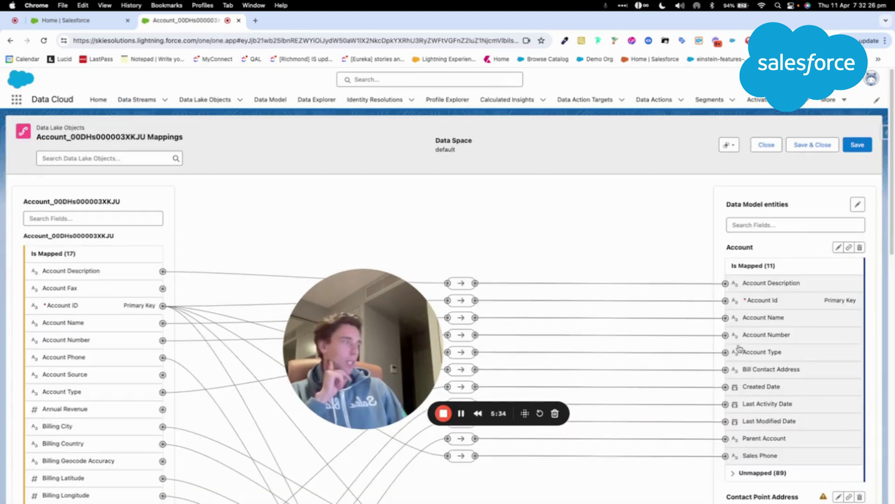
scroll(739, 346, "down", 10)
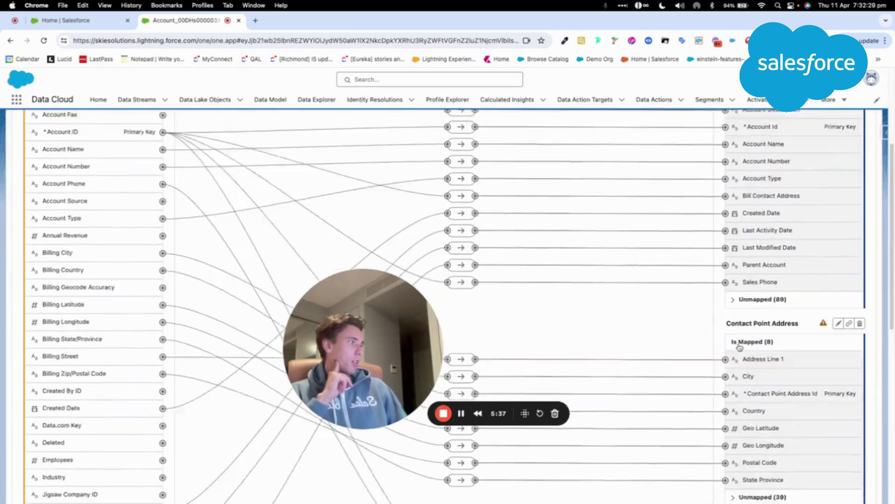
scroll(739, 346, "up", 10)
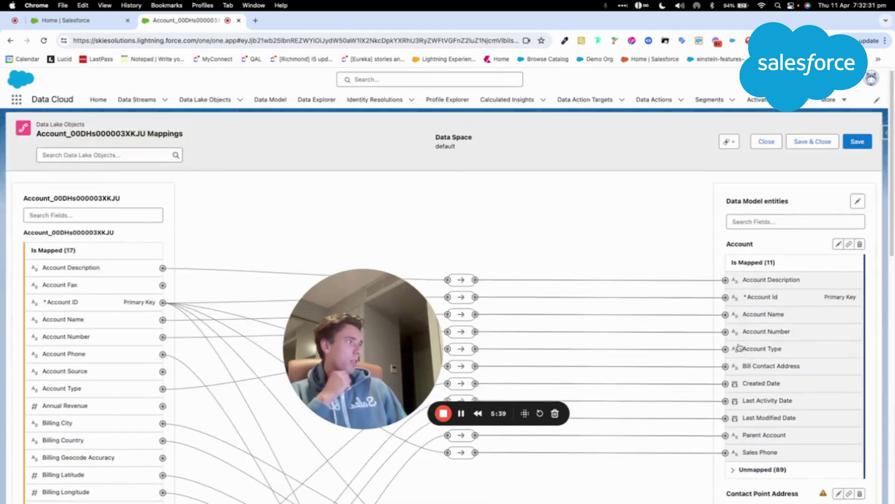
left_click(853, 142)
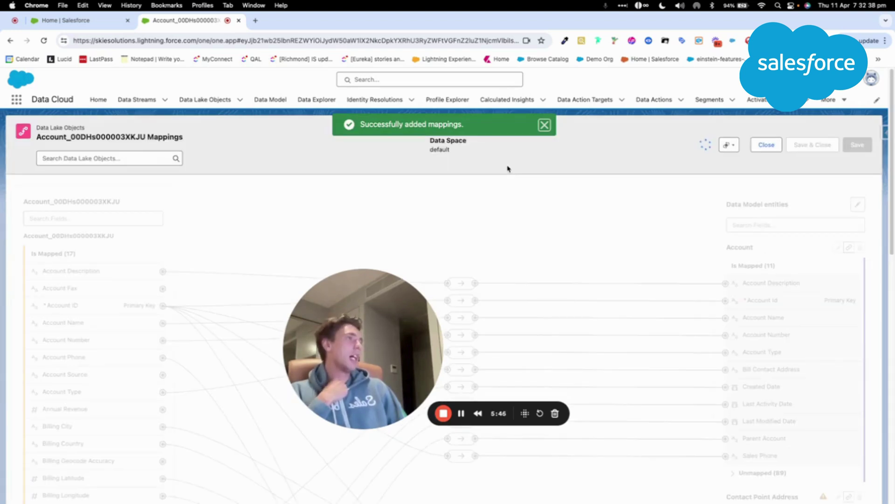
left_click(758, 145)
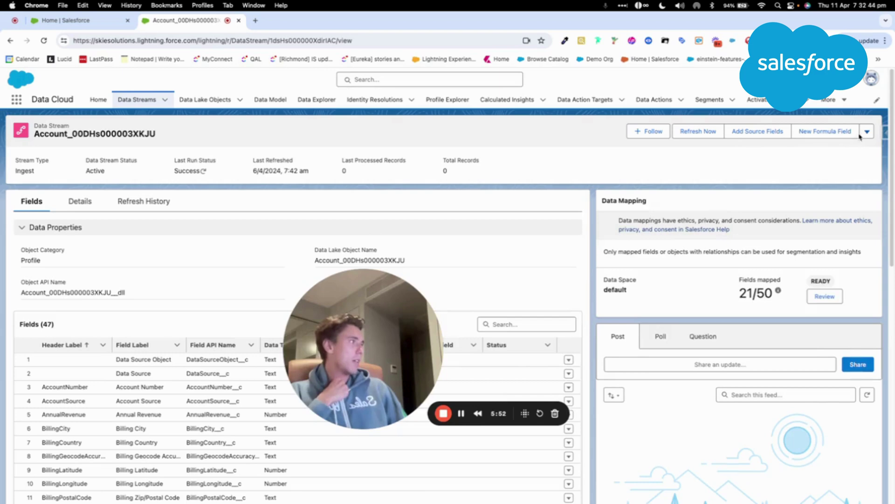
- Refresh the Account stream's Last Run Status and go back to the data streams list
left_click(868, 133)
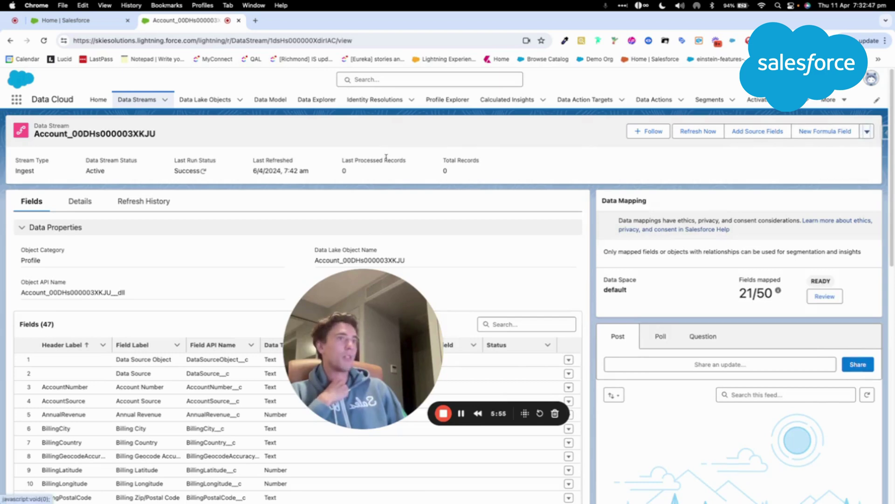
left_click(204, 171)
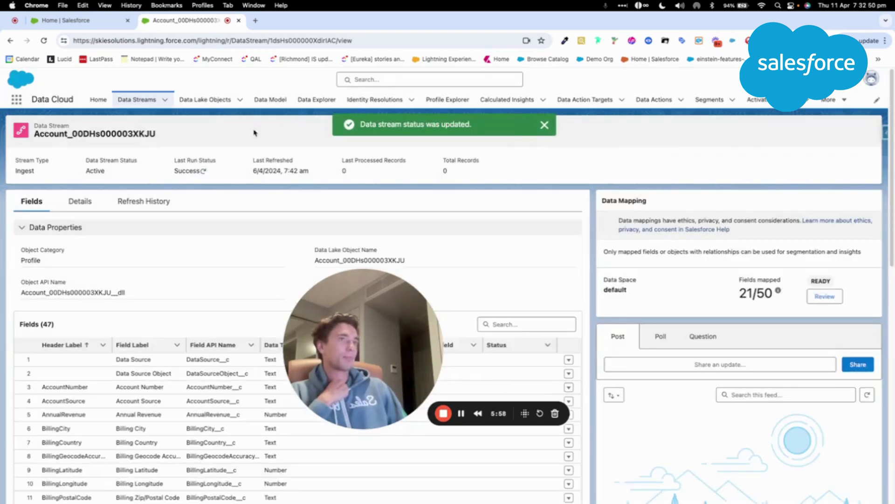
left_click(867, 132)
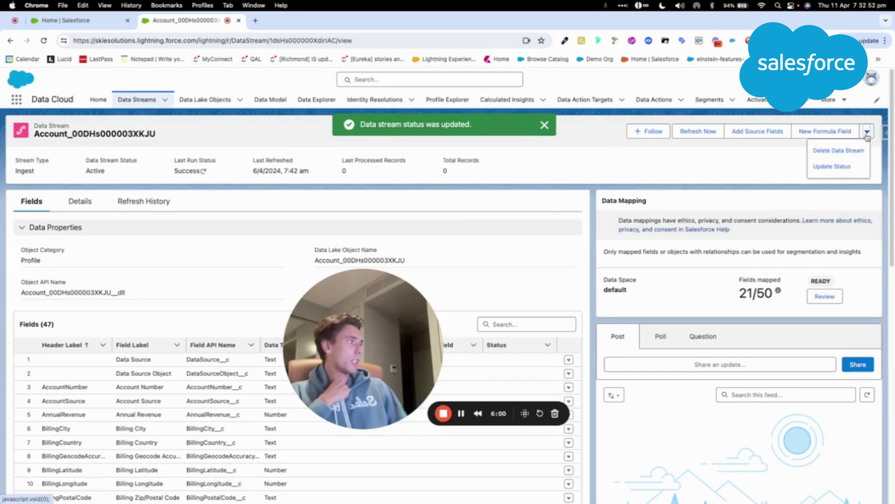
left_click(137, 99)
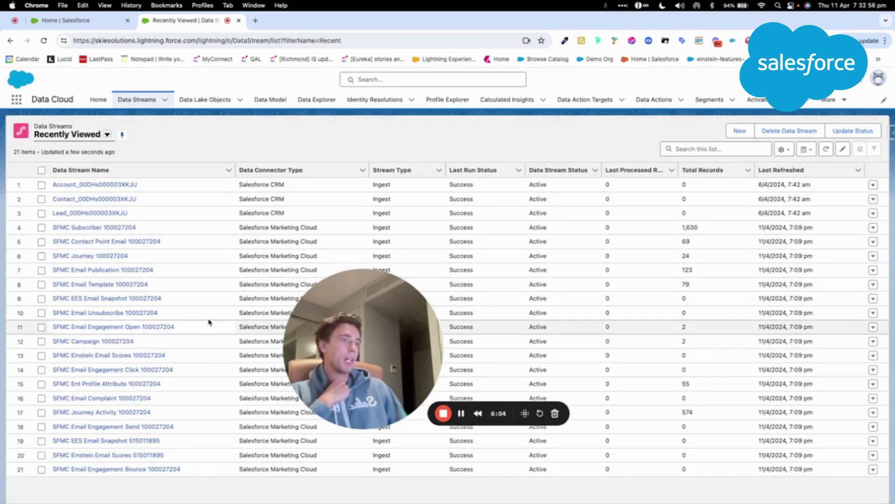
left_click_drag(308, 353, 195, 334)
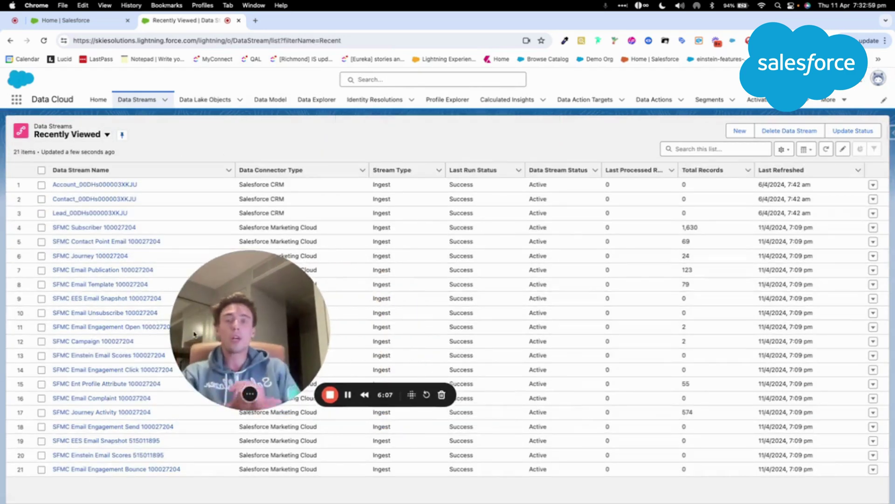